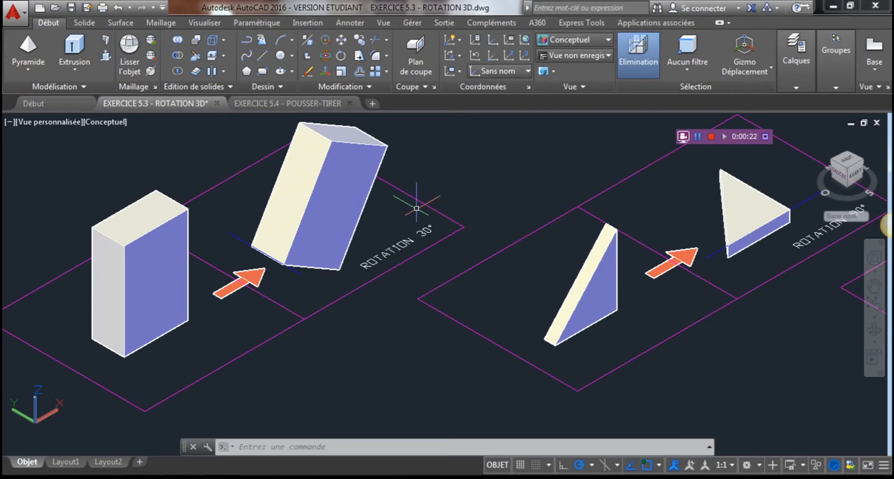
# Set the workspace to Modélisation 3D.
pyautogui.moveTo(205, 228); pyautogui.dragTo(314, 236, button='middle')
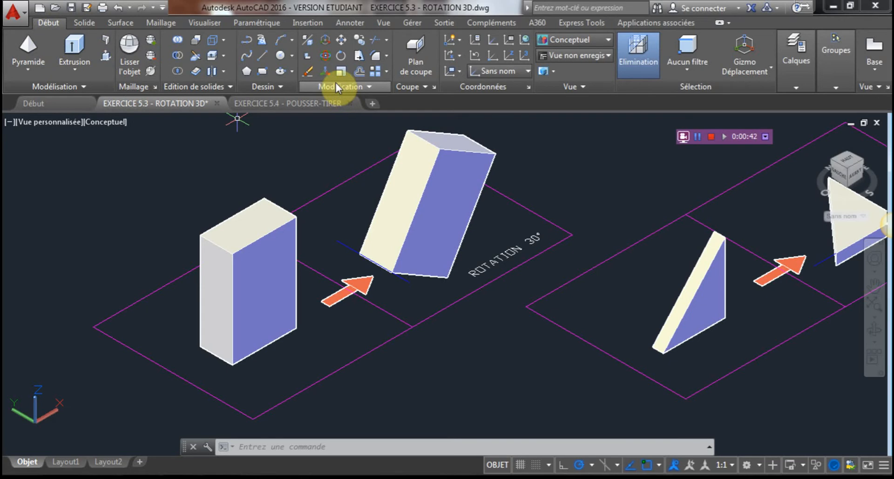
pyautogui.click(761, 466)
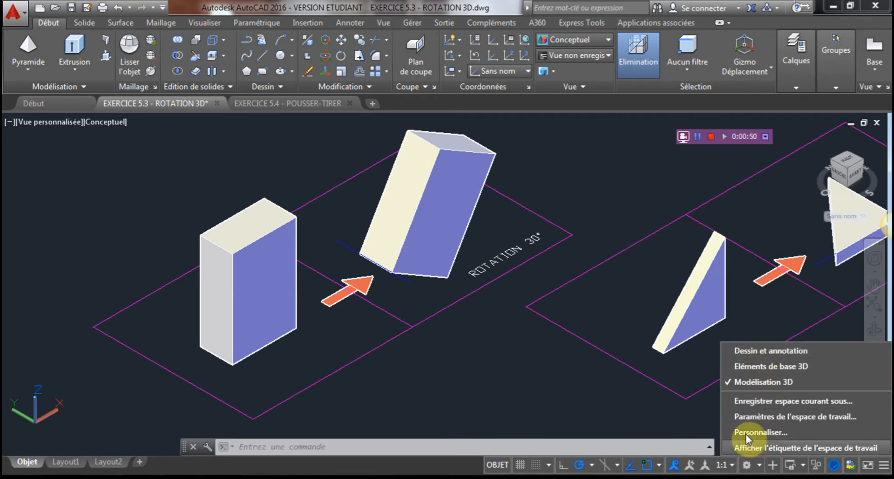
pyautogui.click(748, 381)
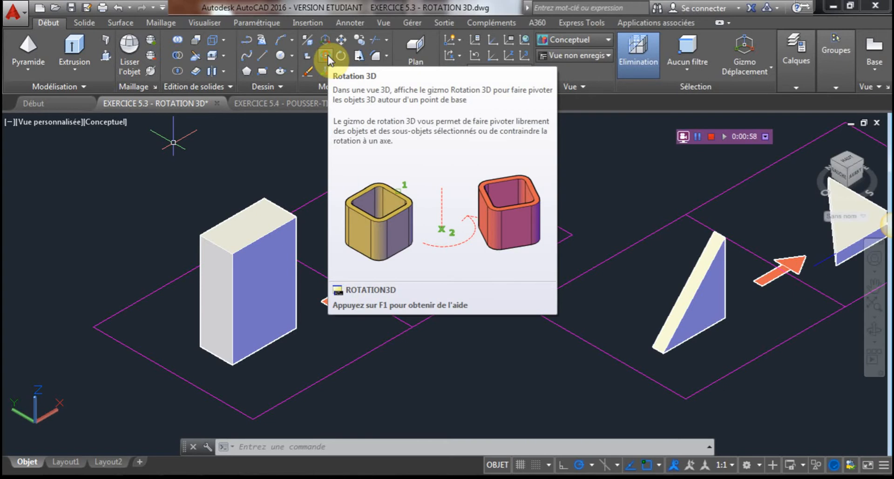
# Begin a 3D rotation of the upright box, with the midpoint of its short bottom edge as base point.
pyautogui.click(327, 55)
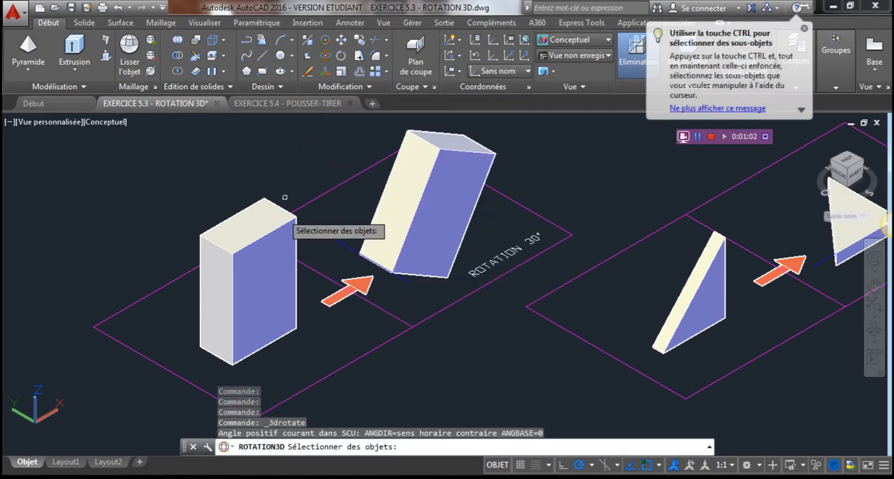
pyautogui.click(233, 287)
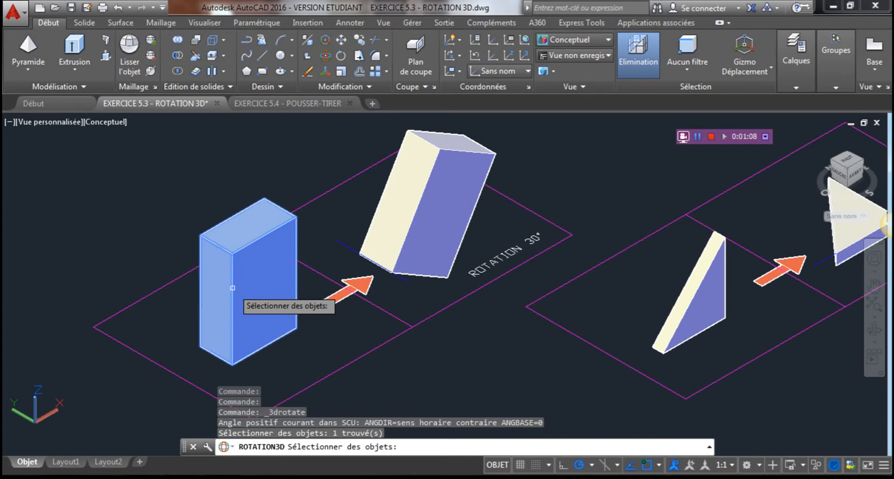
pyautogui.press('Return')
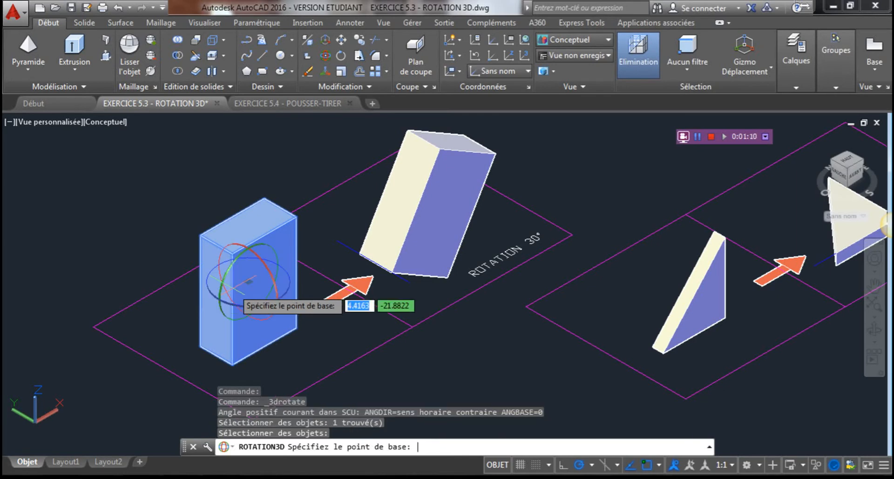
pyautogui.moveTo(264, 346); pyautogui.dragTo(276, 311, button='middle')
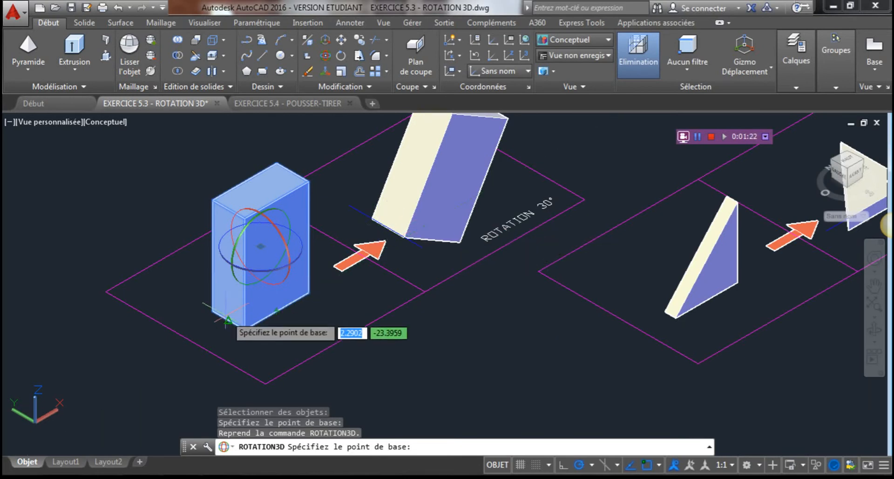
pyautogui.scroll(2, 245, 329)
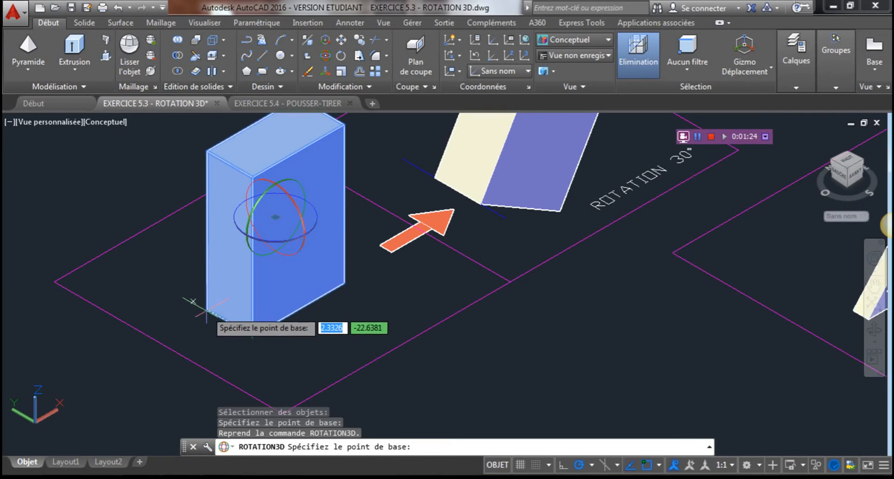
pyautogui.click(229, 323)
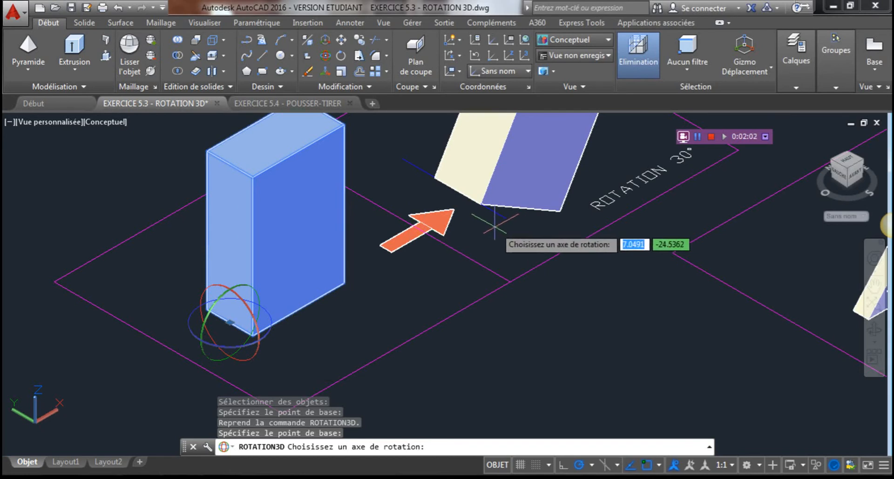
# Try to rotate the box about the Y axis through the chosen edge midpoint by entering a rotation angle.
pyautogui.moveTo(505, 229); pyautogui.dragTo(531, 271, button='middle')
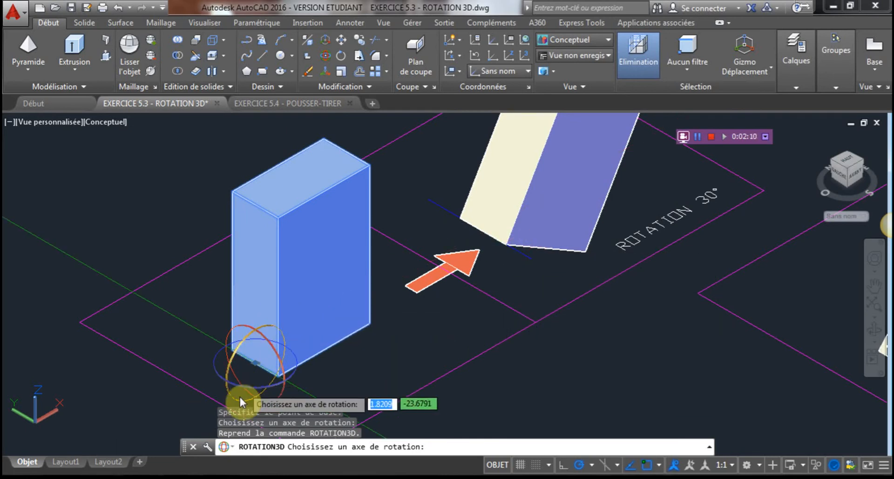
pyautogui.moveTo(320, 315); pyautogui.dragTo(317, 266, button='middle')
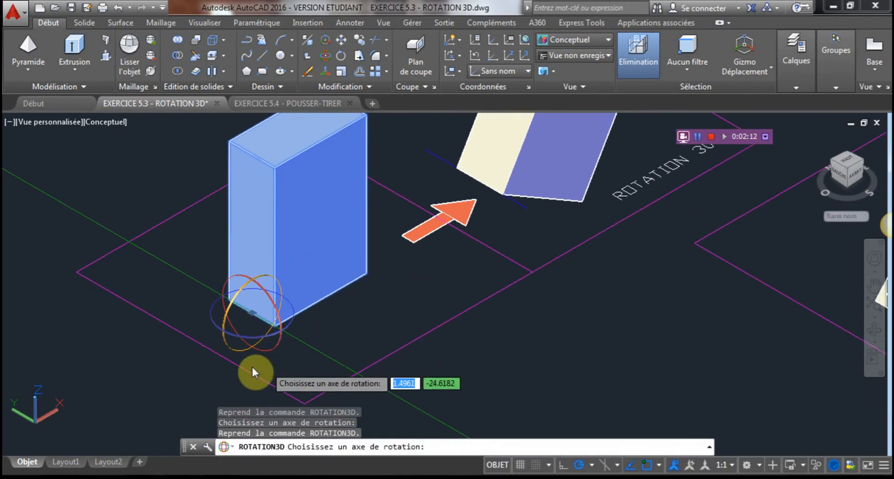
pyautogui.click(227, 347)
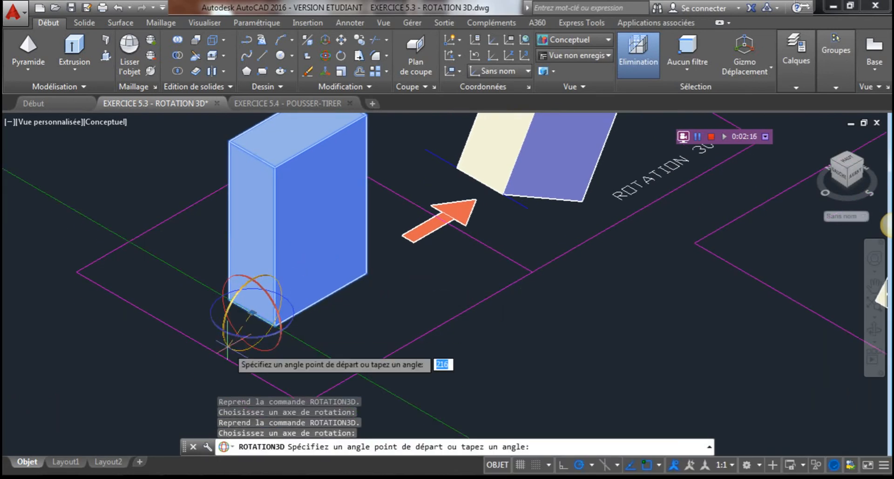
pyautogui.scroll(-2, 431, 284)
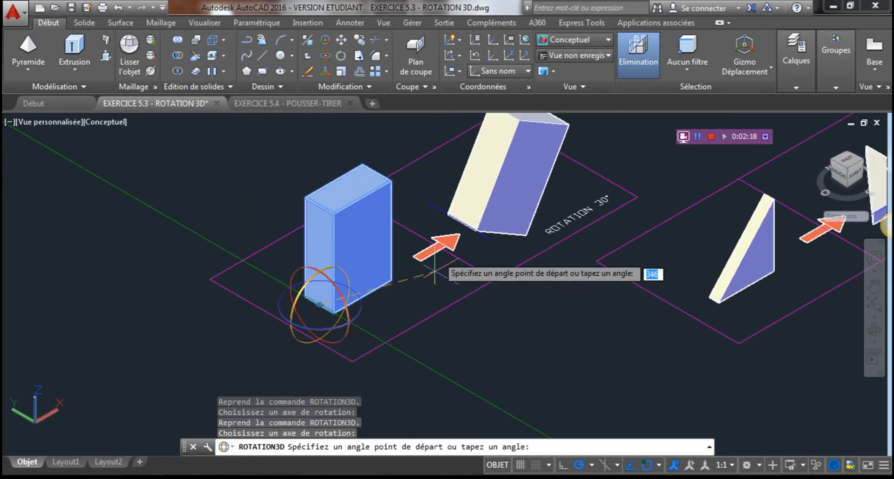
pyautogui.moveTo(433, 270); pyautogui.dragTo(426, 286, button='middle')
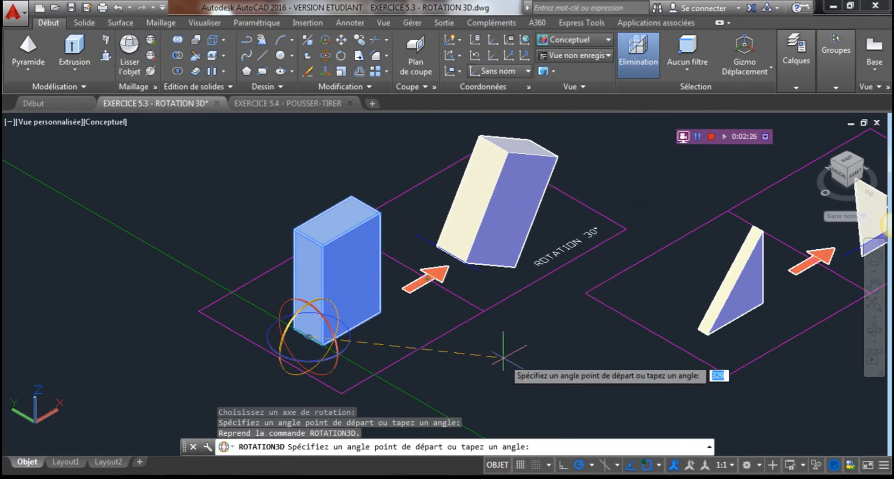
pyautogui.write('3')
pyautogui.press('Return')
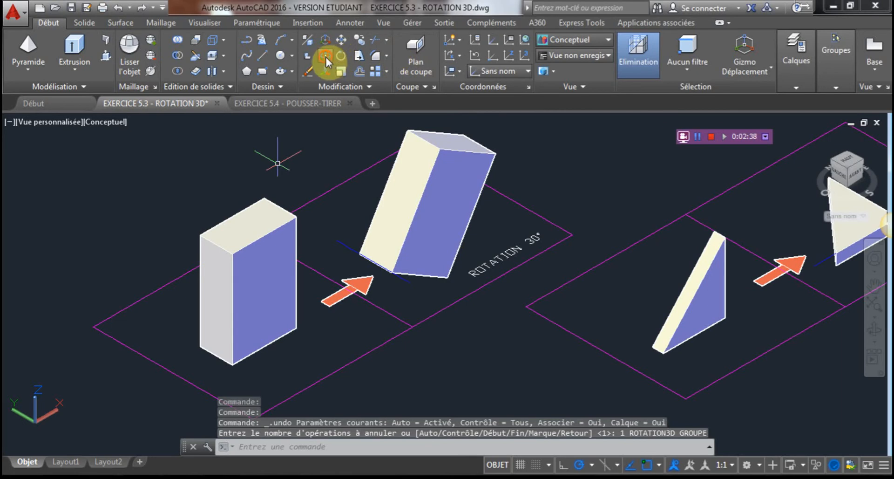
# Rotate the upright box by -30° in 3D about the Y axis, using the outer bottom corner of its narrow face as base point.
pyautogui.click(288, 271)
pyautogui.press('Return')
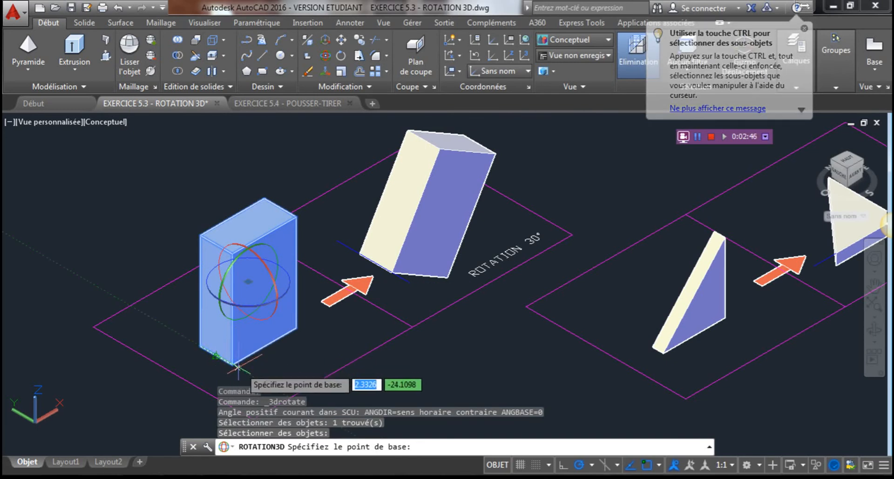
pyautogui.scroll(2, 222, 363)
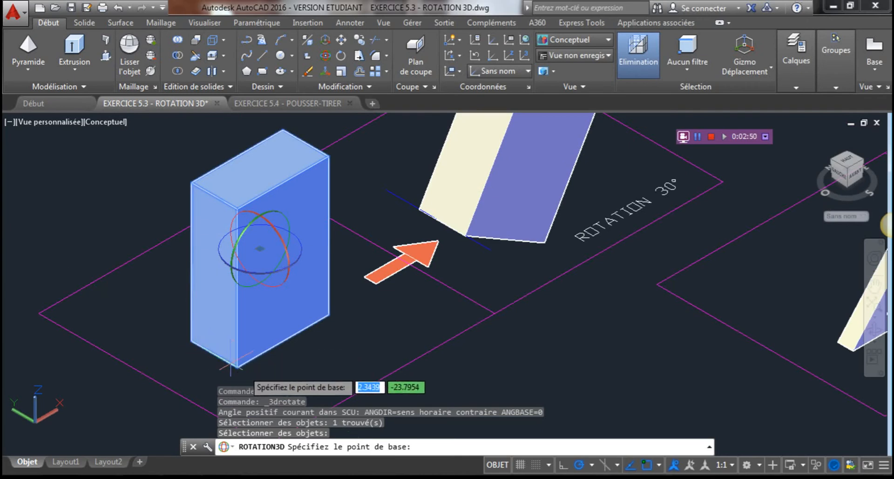
pyautogui.click(191, 340)
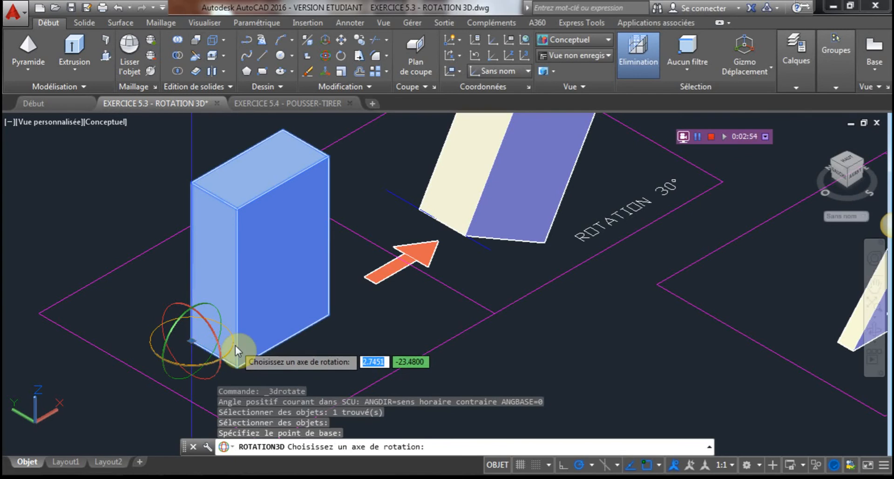
pyautogui.click(175, 327)
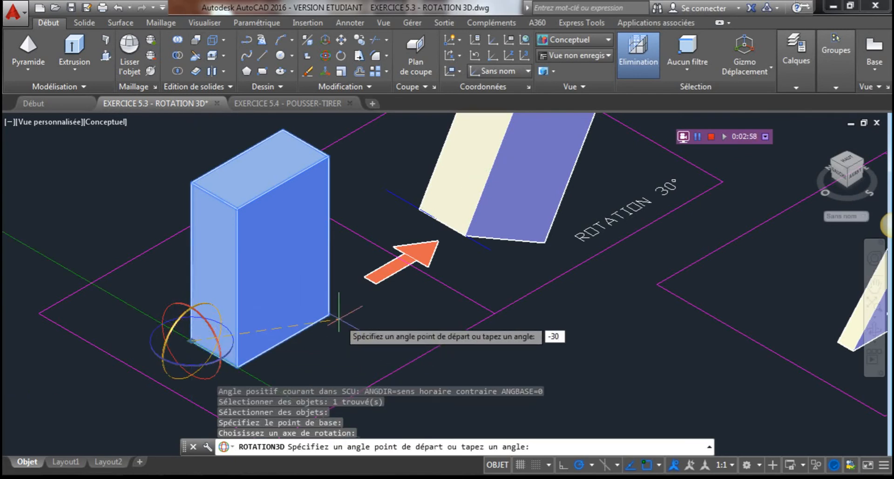
pyautogui.press('Return')
# Begin a 3D rotation of the upright triangular wedge, with its lower front corner as base point.
pyautogui.scroll(-3, 404, 224)
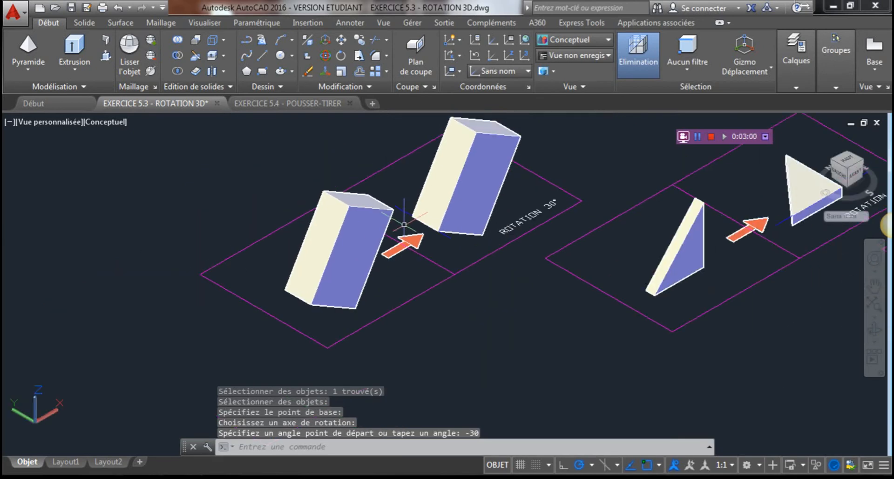
pyautogui.moveTo(625, 243); pyautogui.dragTo(266, 286, button='middle')
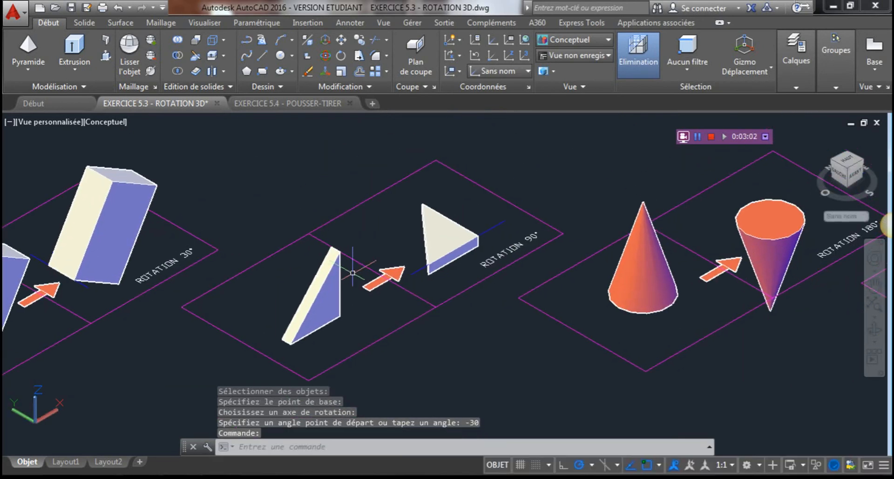
pyautogui.scroll(2, 370, 276)
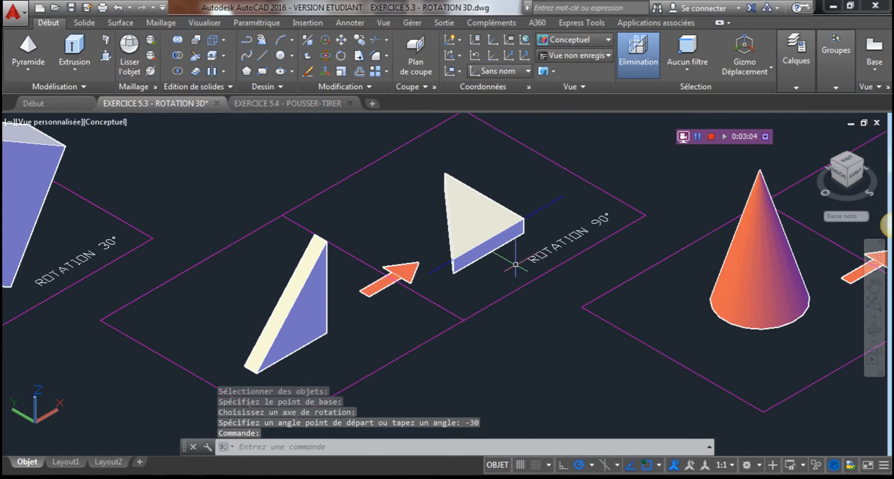
pyautogui.moveTo(523, 266); pyautogui.dragTo(539, 242, button='middle')
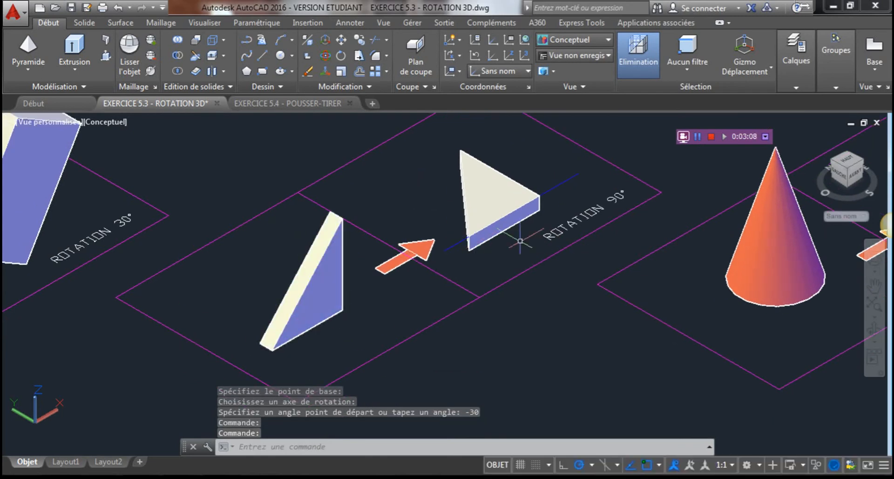
pyautogui.click(327, 56)
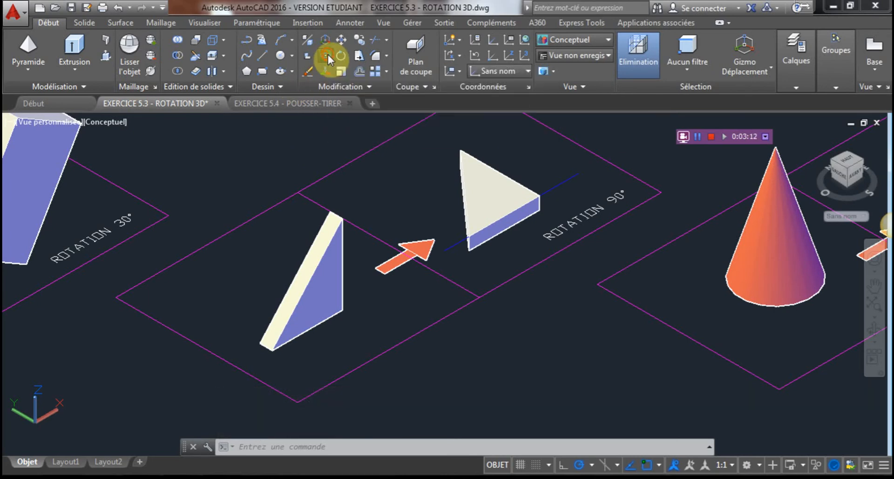
pyautogui.click(312, 274)
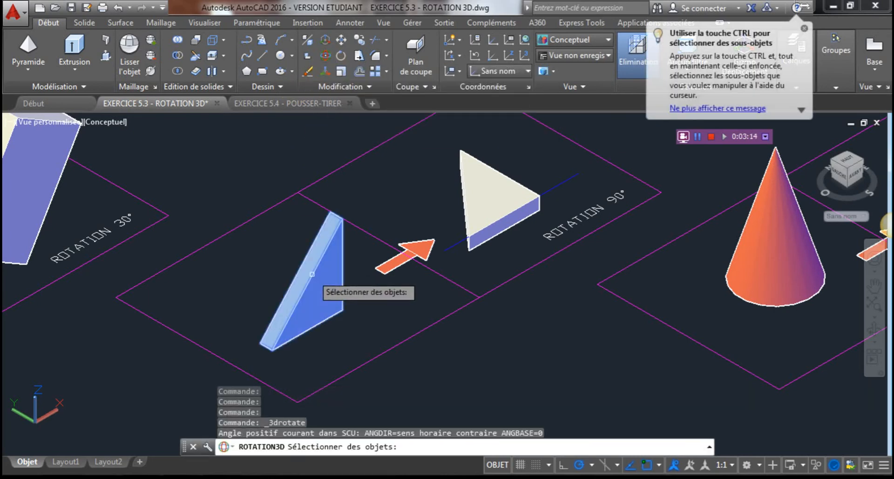
pyautogui.press('Return')
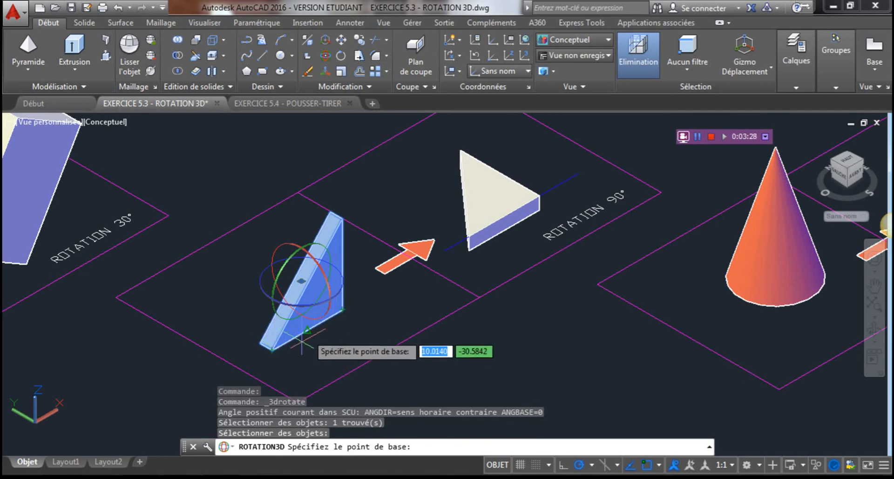
pyautogui.click(271, 349)
# Rotate the wedge 90° about the X axis, picking the start angle along the Y direction and the end angle vertically.
pyautogui.moveTo(227, 337); pyautogui.dragTo(228, 286, button='middle')
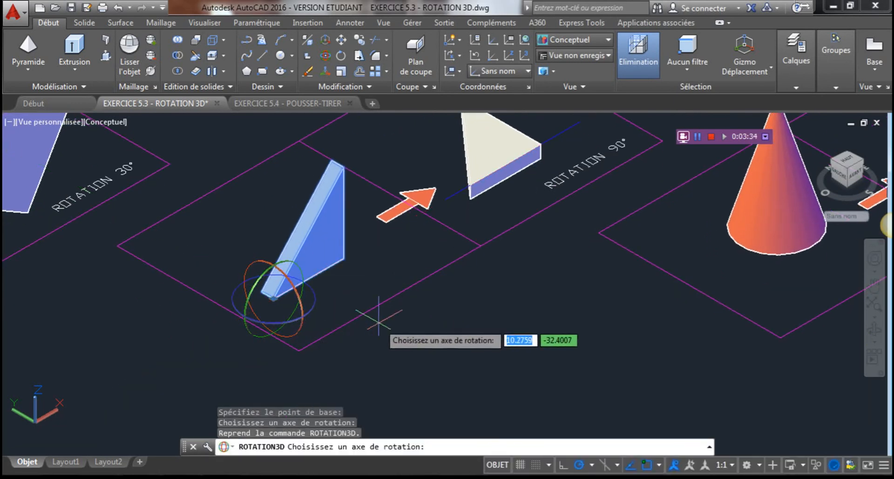
pyautogui.click(300, 329)
pyautogui.moveTo(343, 308); pyautogui.dragTo(373, 295, button='middle')
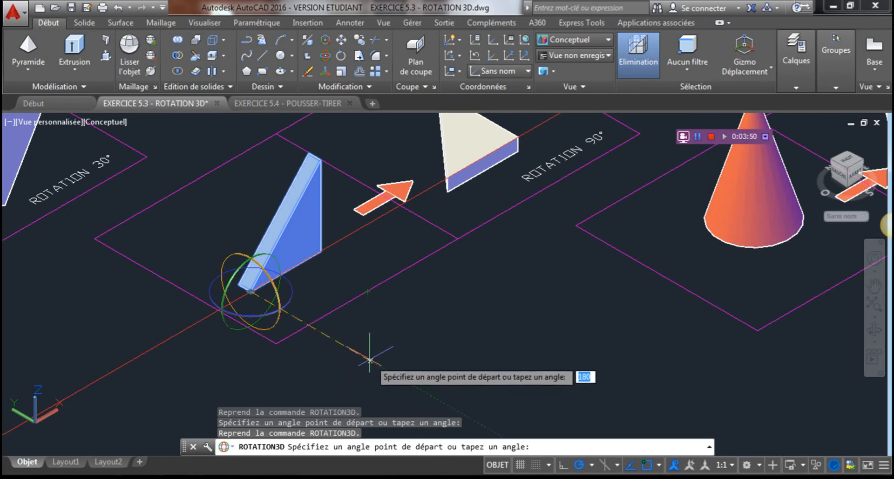
pyautogui.click(370, 359)
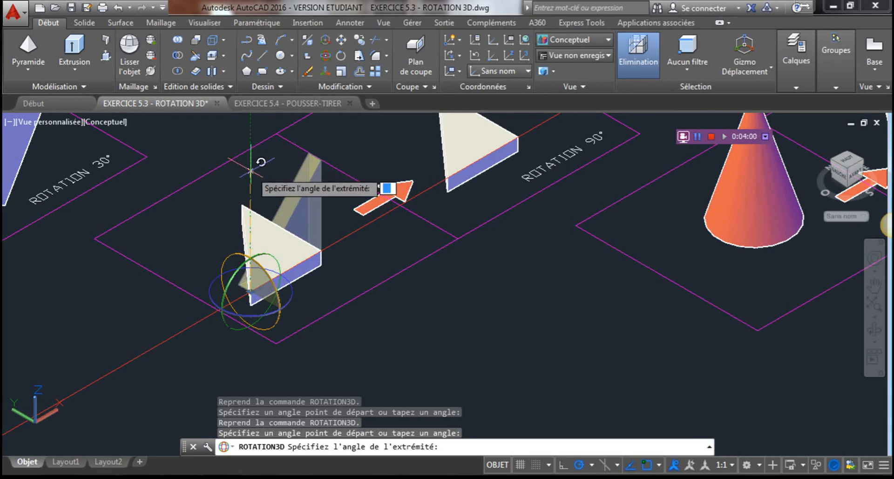
pyautogui.press('Escape')
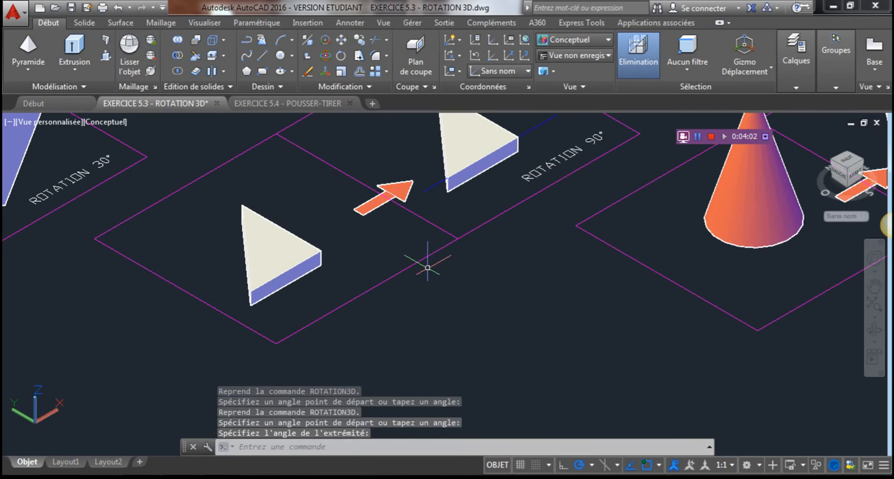
# Rotate the upright cone by 180° in 3D about the X axis, using the centre of its circular base as base point.
pyautogui.scroll(-3, 422, 261)
pyautogui.moveTo(435, 241); pyautogui.dragTo(401, 257, button='middle')
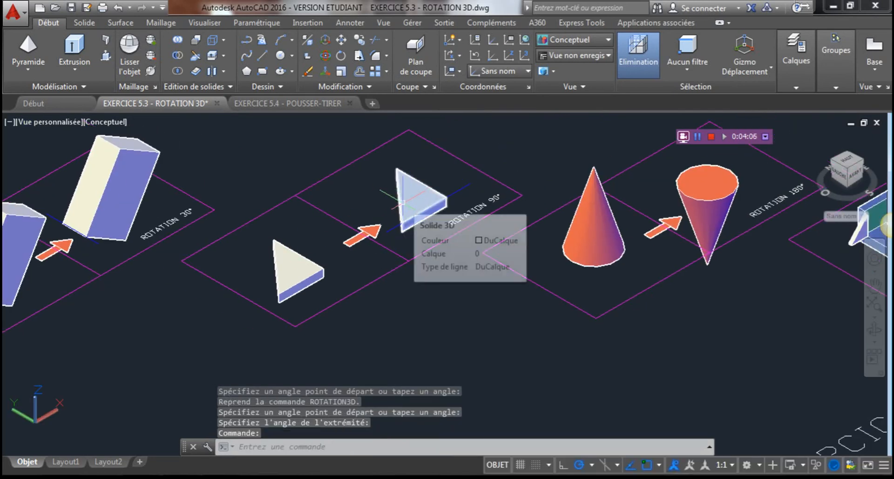
pyautogui.moveTo(608, 207); pyautogui.dragTo(305, 241, button='middle')
pyautogui.scroll(2, 390, 225)
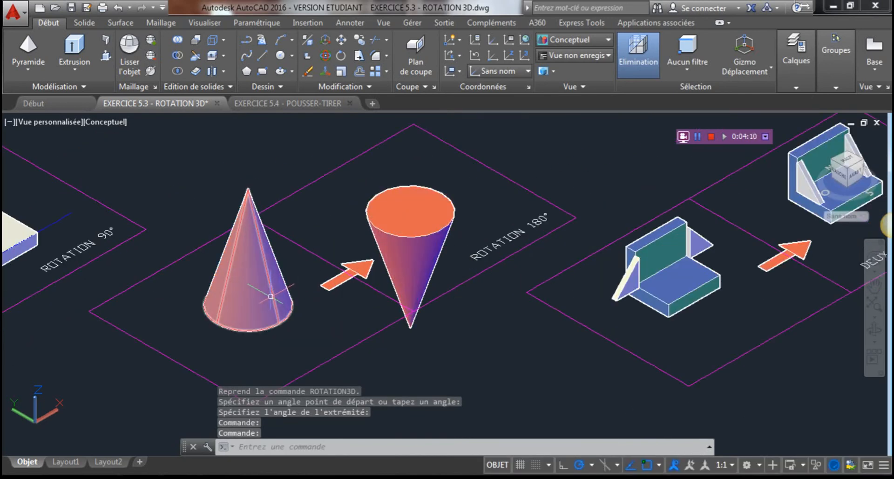
pyautogui.click(257, 224)
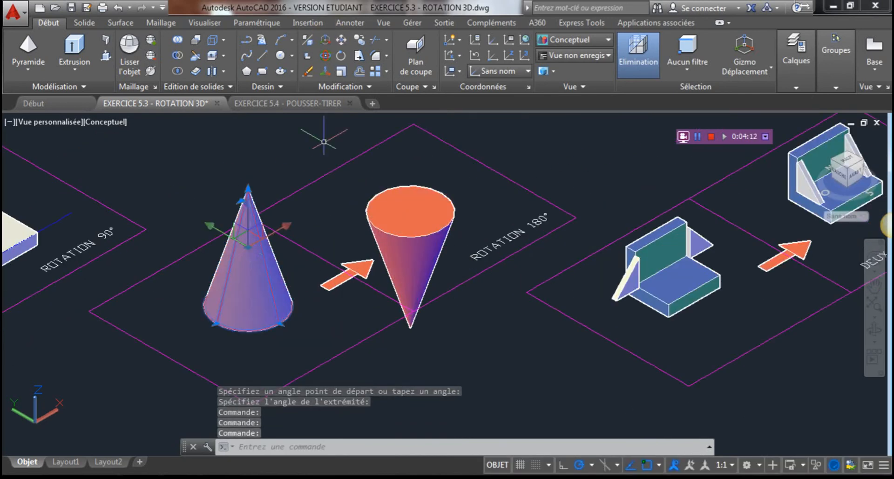
pyautogui.click(326, 57)
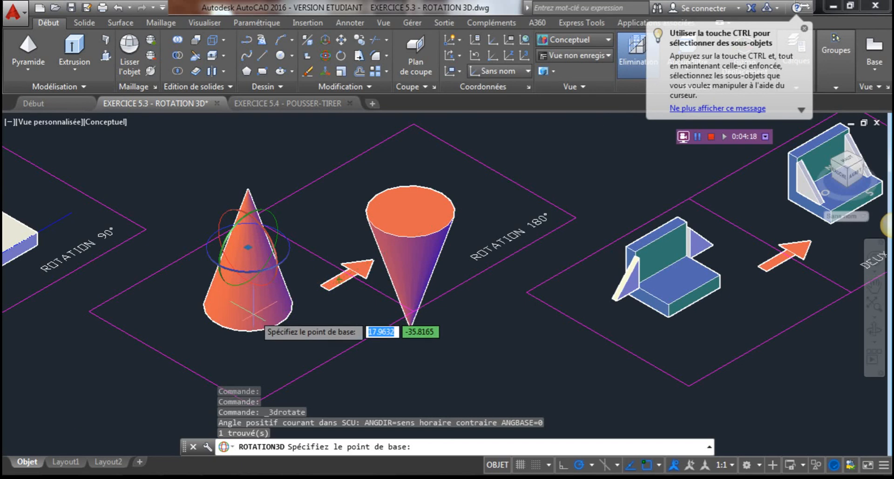
pyautogui.scroll(2, 258, 326)
pyautogui.scroll(-1, 249, 298)
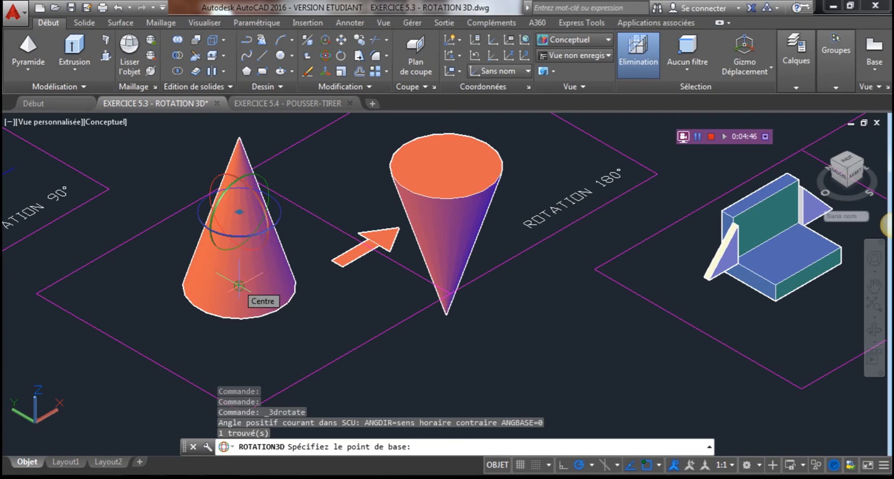
pyautogui.click(239, 285)
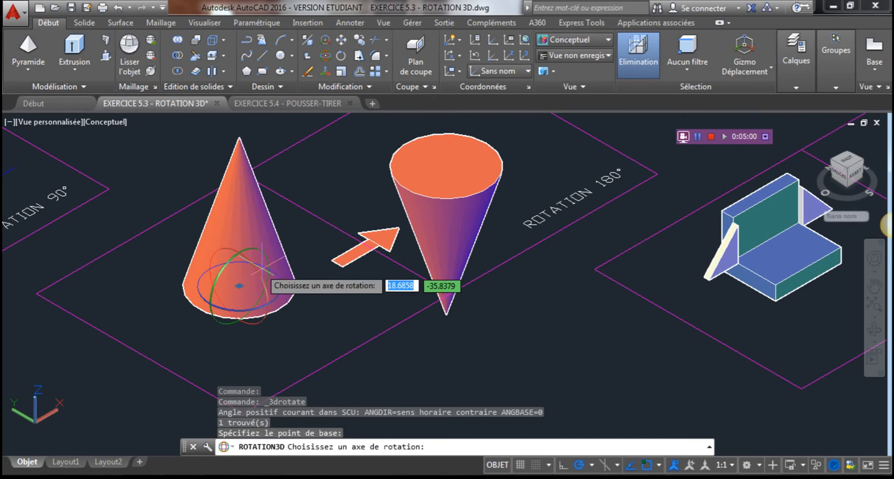
pyautogui.click(249, 259)
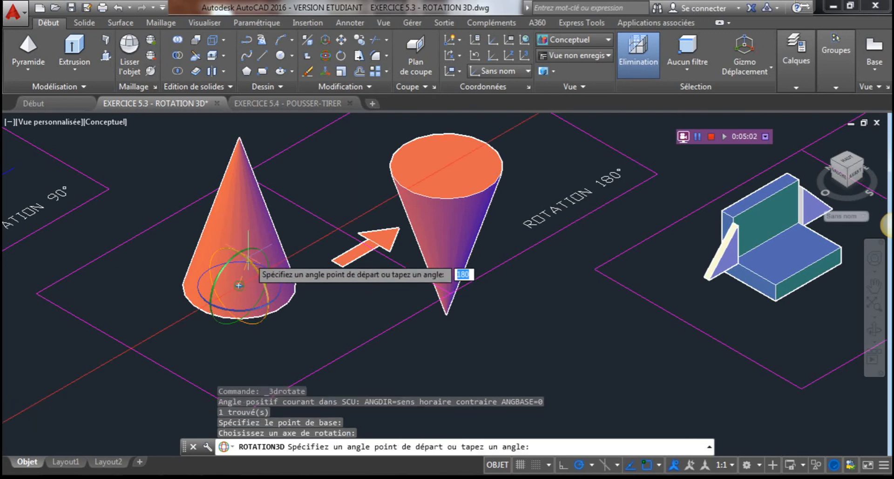
pyautogui.write('180')
pyautogui.press('Return')
# Begin a 3D rotation of the bracket's near triangular gusset, with its upper corner against the upright plate as base point.
pyautogui.scroll(-1, 356, 276)
pyautogui.moveTo(432, 276); pyautogui.dragTo(205, 295, button='middle')
pyautogui.moveTo(474, 266); pyautogui.dragTo(419, 260, button='middle')
pyautogui.scroll(3, 418, 264)
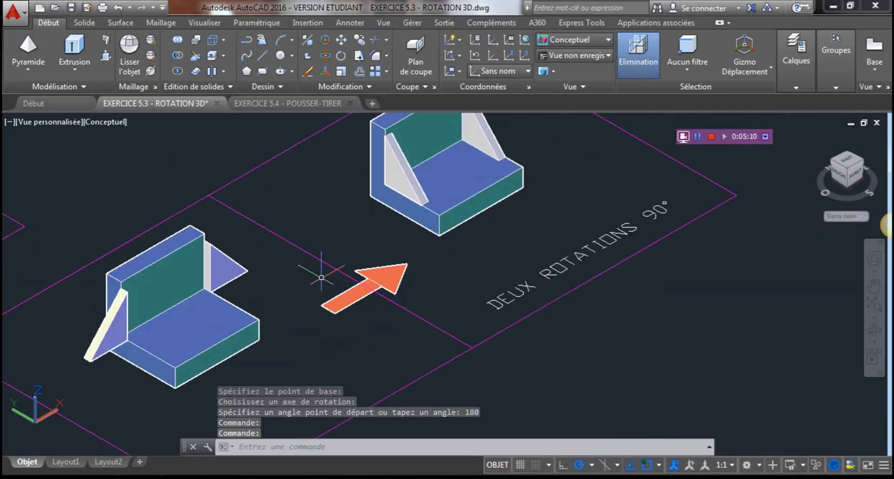
pyautogui.moveTo(222, 270); pyautogui.dragTo(244, 315, button='middle')
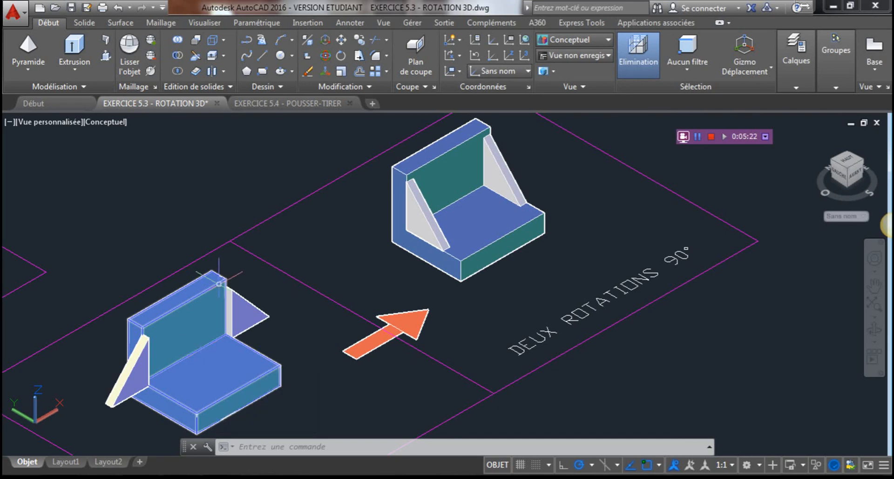
pyautogui.click(324, 57)
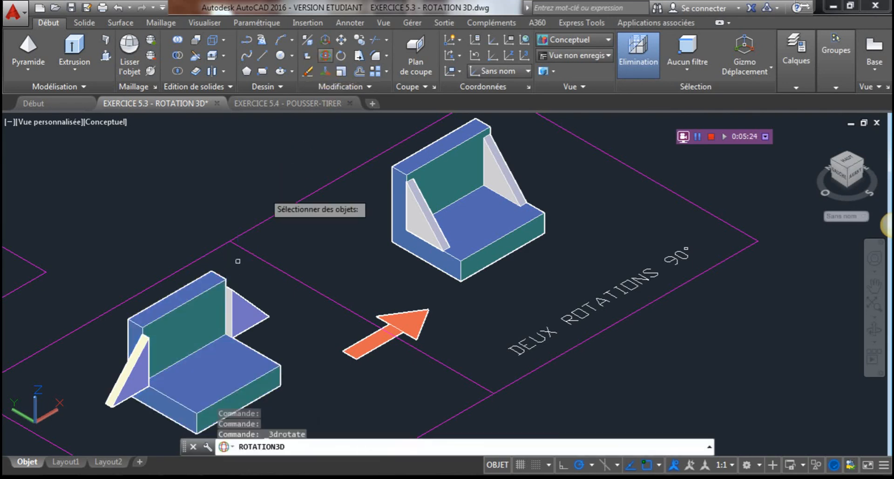
pyautogui.moveTo(240, 218); pyautogui.dragTo(267, 167, button='middle')
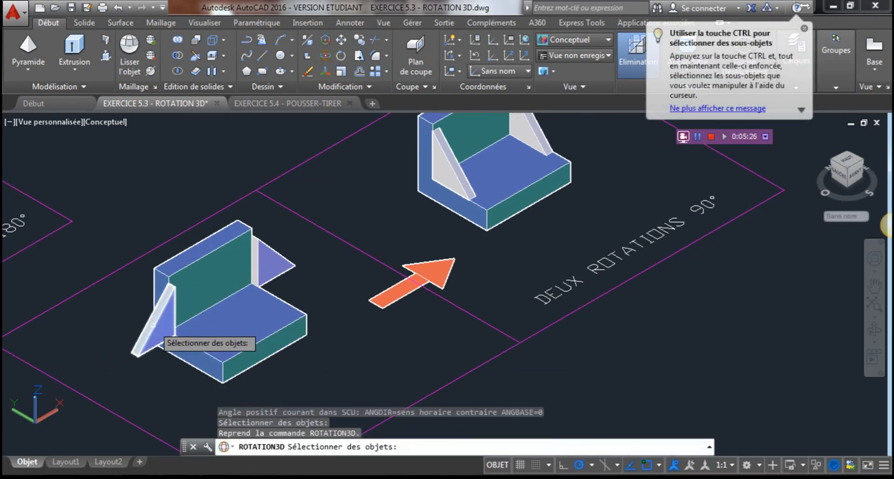
pyautogui.click(155, 322)
pyautogui.press('Return')
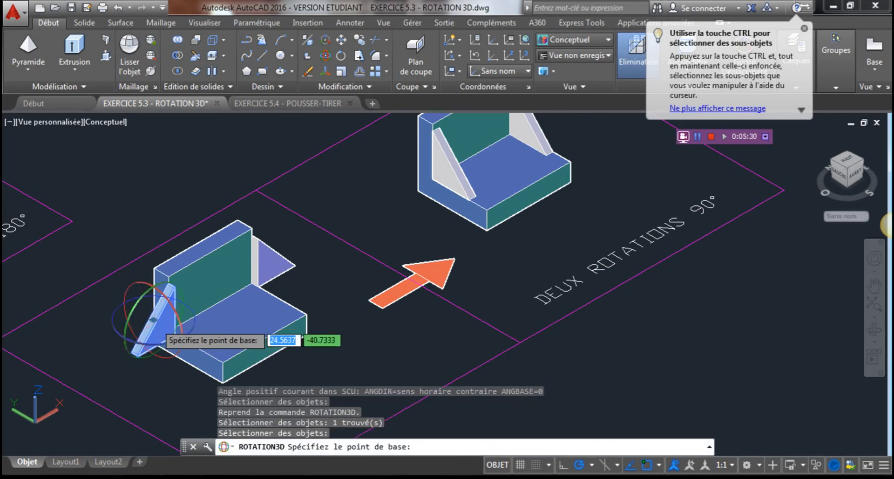
pyautogui.scroll(5, 153, 321)
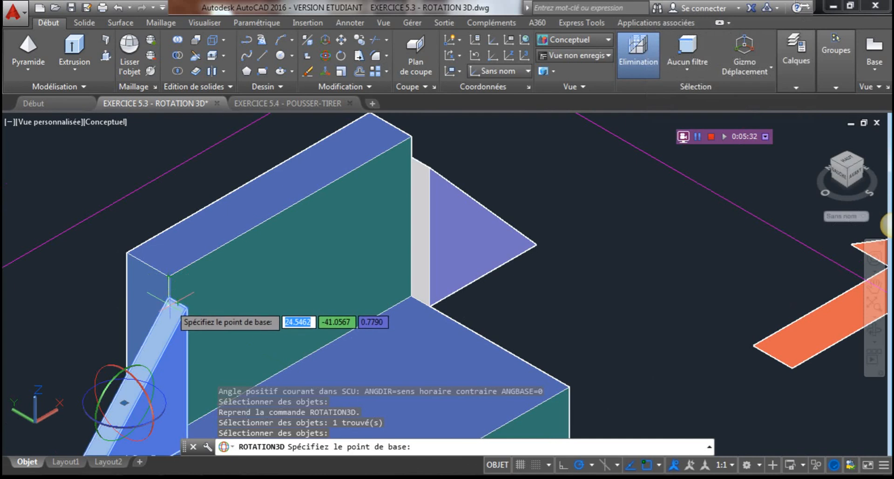
pyautogui.click(168, 297)
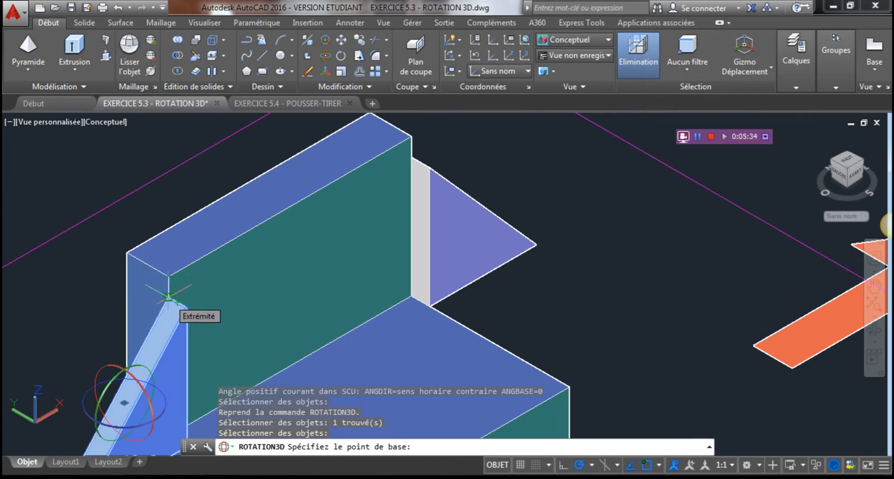
pyautogui.click(169, 297)
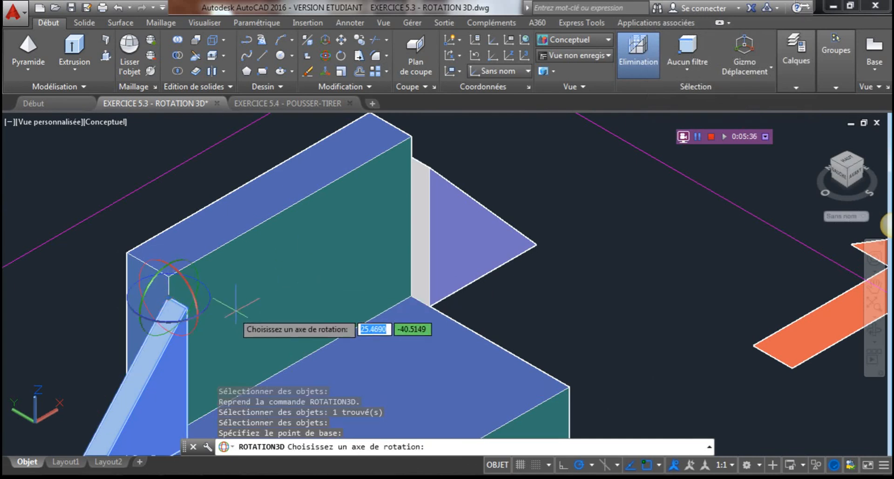
# Rotate the near gusset 90° about the Z axis, picking the start angle at 270° and the end angle along the X direction.
pyautogui.click(205, 309)
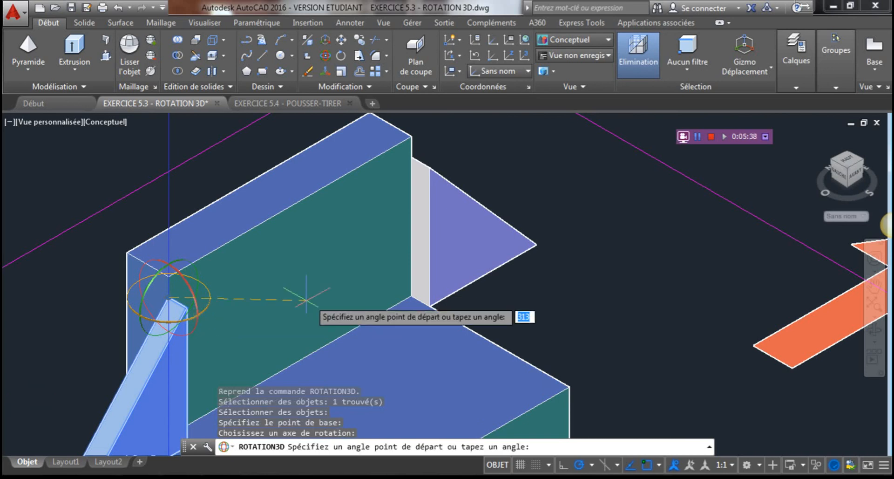
pyautogui.scroll(-3, 326, 308)
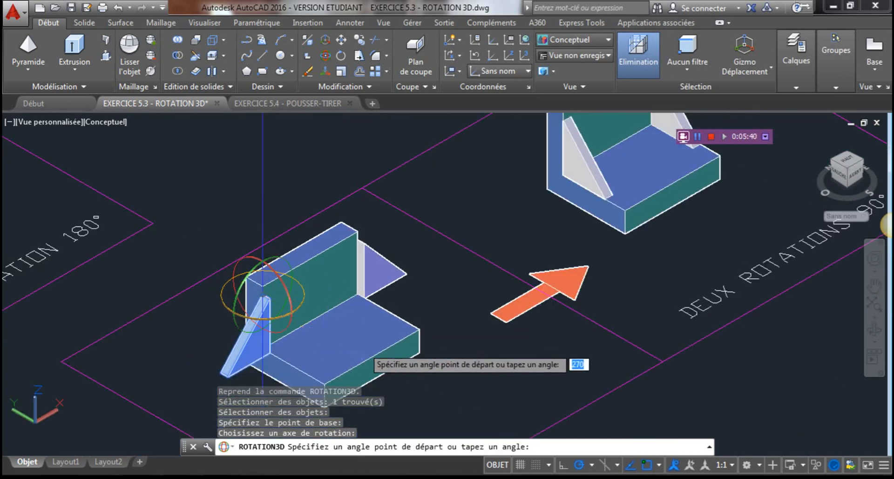
pyautogui.moveTo(364, 349); pyautogui.dragTo(340, 313, button='middle')
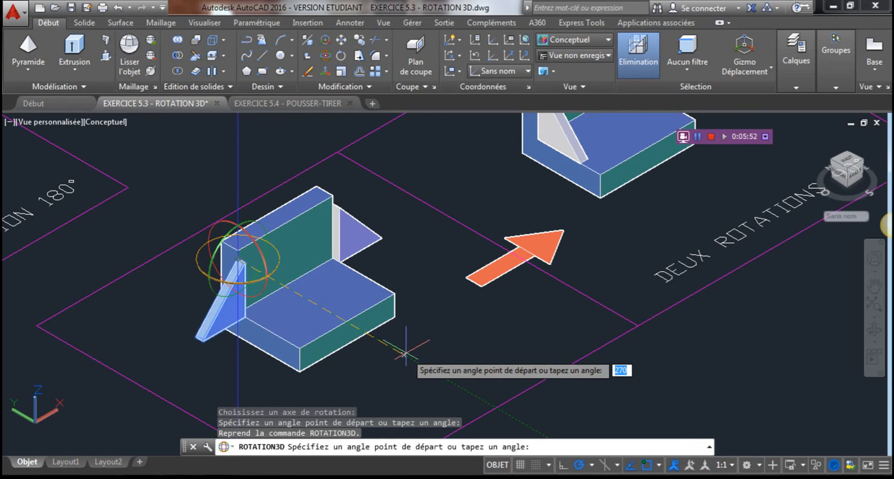
pyautogui.click(406, 353)
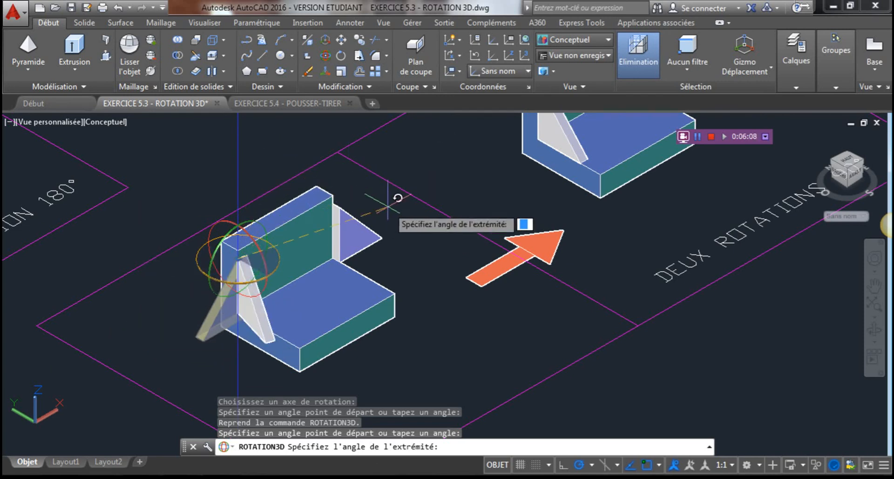
pyautogui.click(365, 183)
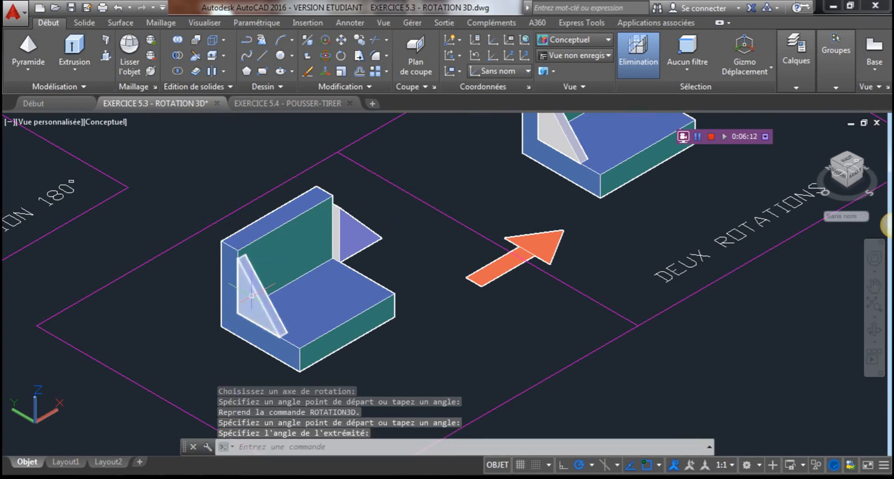
# Rotate the bracket's far gusset 90° clockwise about the Z axis in 3D, using its lower corner at the plates' inner junction as base point.
pyautogui.click(371, 237)
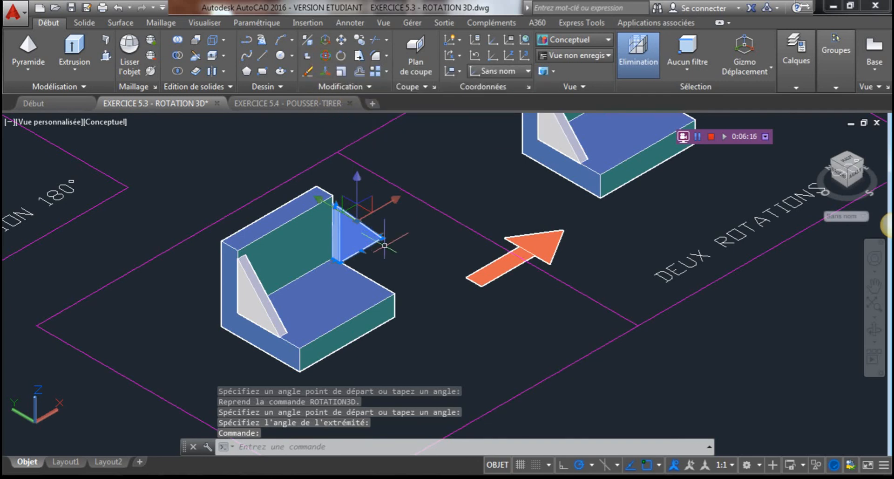
pyautogui.click(326, 57)
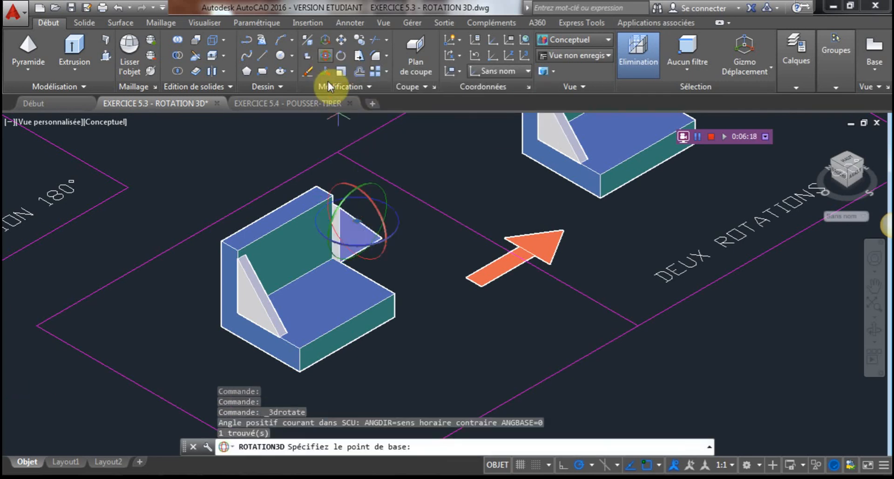
pyautogui.scroll(4, 380, 235)
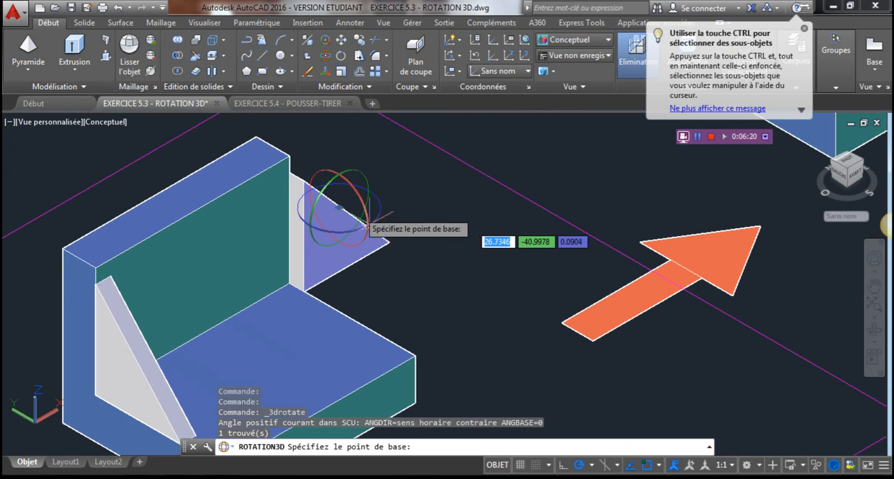
pyautogui.click(289, 282)
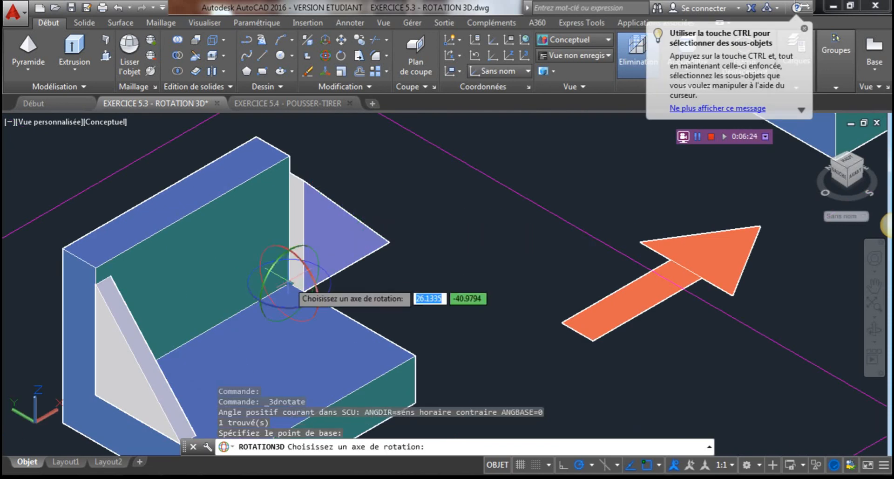
pyautogui.click(331, 286)
pyautogui.scroll(-2, 442, 276)
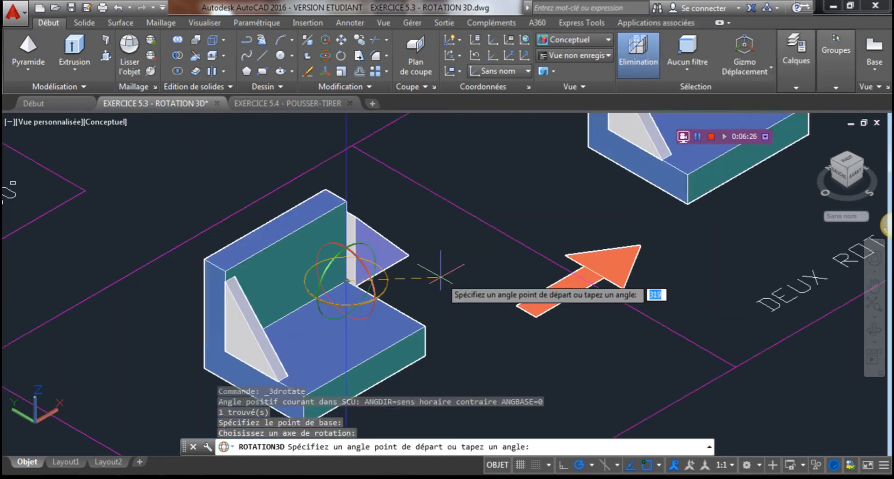
pyautogui.click(439, 226)
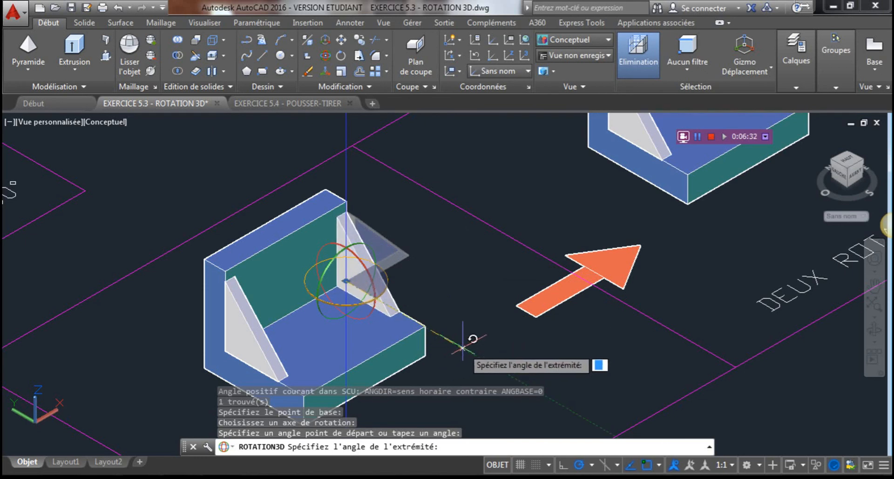
pyautogui.moveTo(475, 352); pyautogui.dragTo(473, 325, button='middle')
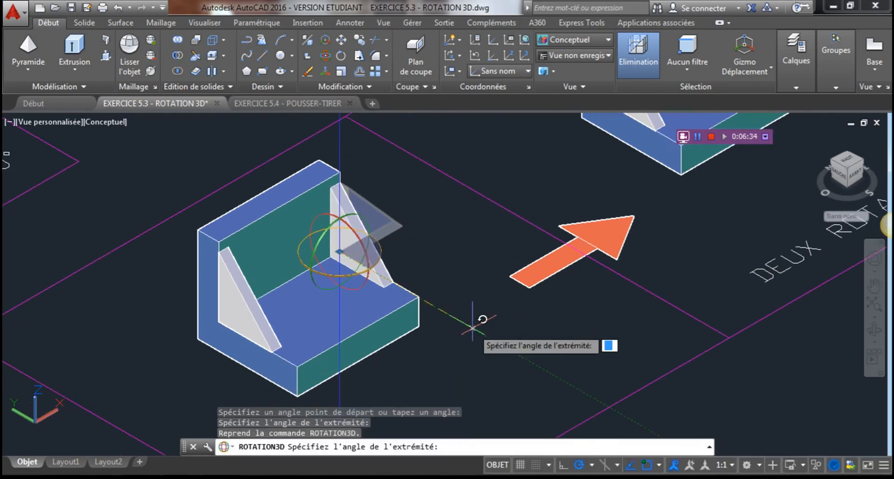
pyautogui.click(468, 320)
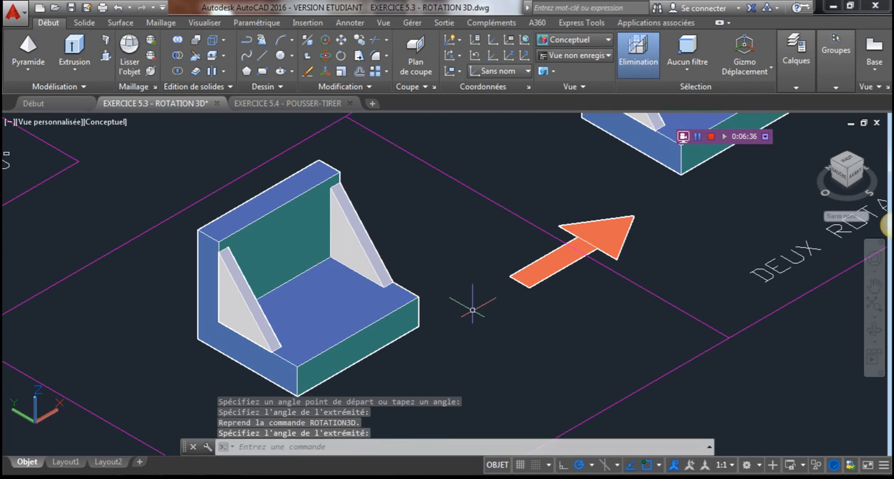
pyautogui.scroll(-2, 472, 309)
pyautogui.scroll(-2, 472, 309)
pyautogui.middleClick(497, 292)
pyautogui.middleClick(497, 292)
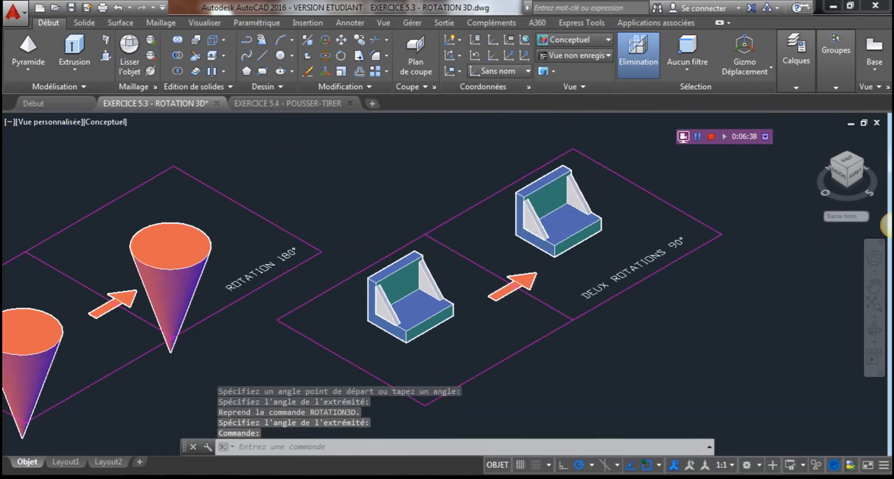